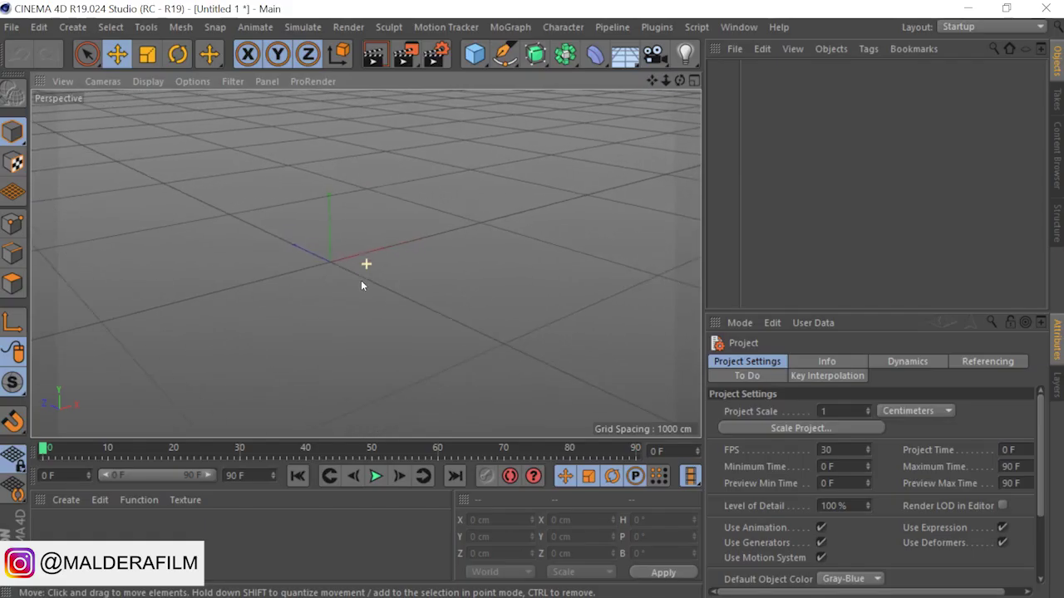
Orbit the Perspective view around the empty scene to see the grid origin from a new angle
mouse_move(361, 280)
left_mouse_down("alt")
mouse_move(316, 239)
mouse_move(368, 214)
mouse_move(437, 236)
mouse_move(456, 281)
mouse_move(441, 304)
mouse_move(399, 297)
mouse_move(367, 269)
mouse_move(354, 217)
mouse_move(421, 266)
mouse_move(332, 313)
mouse_move(327, 221)
mouse_move(374, 317)
mouse_move(335, 247)
mouse_move(396, 257)
left_mouse_up("alt")
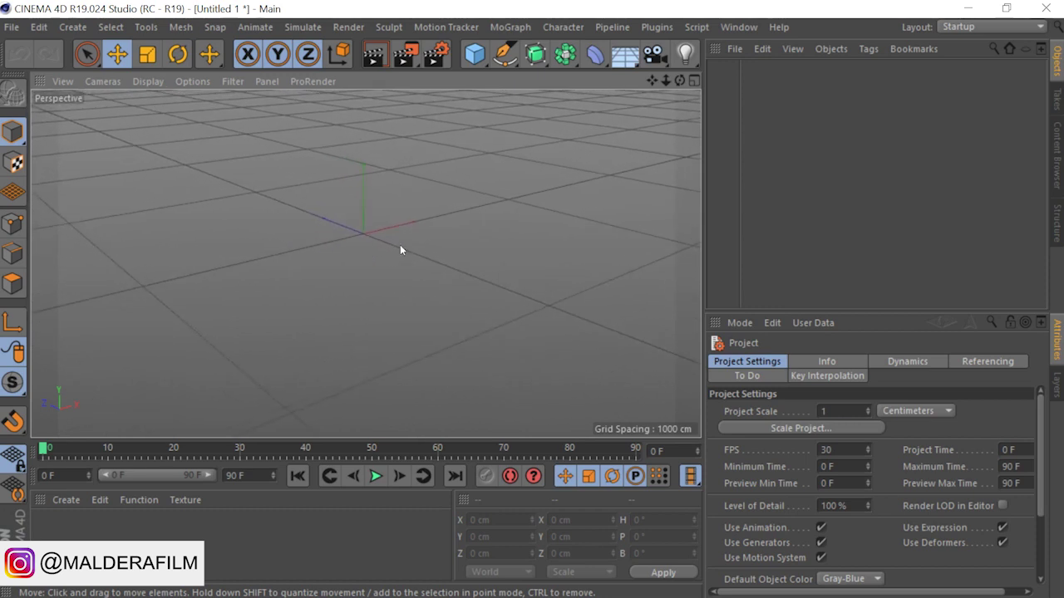
mouse_move(413, 273)
left_mouse_down("alt")
mouse_move(336, 349)
mouse_move(514, 312)
mouse_move(455, 335)
mouse_move(366, 349)
mouse_move(421, 325)
mouse_move(533, 307)
mouse_move(465, 349)
left_mouse_up("alt")
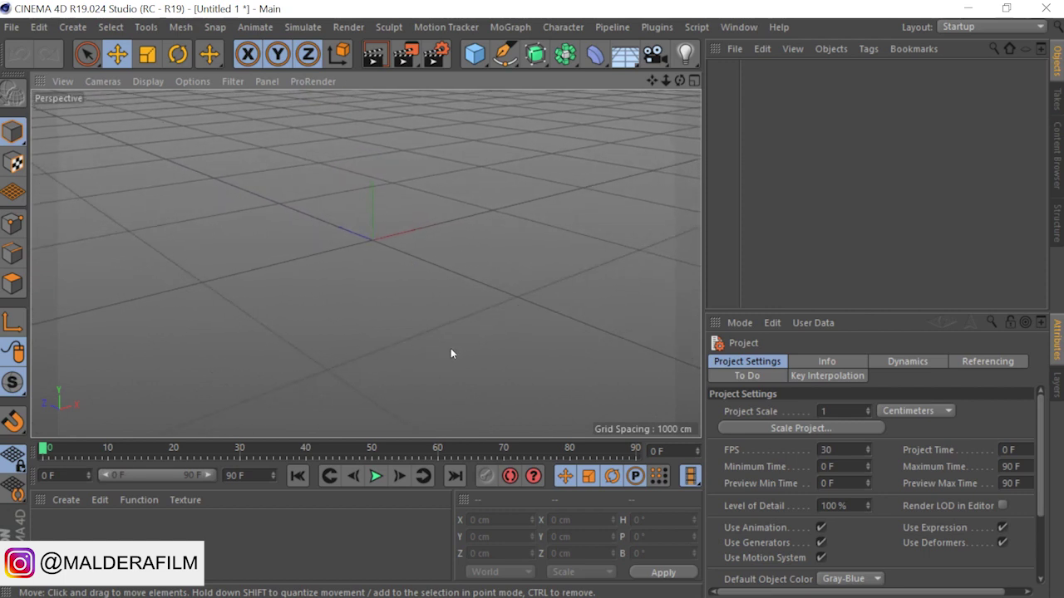
mouse_move(393, 291)
left_mouse_down("alt")
mouse_move(386, 283)
mouse_move(477, 294)
mouse_move(423, 301)
mouse_move(365, 283)
mouse_move(387, 244)
mouse_move(492, 214)
mouse_move(475, 197)
mouse_move(432, 257)
mouse_move(372, 255)
mouse_move(416, 280)
mouse_move(457, 273)
mouse_move(403, 270)
mouse_move(414, 285)
left_mouse_up("alt")
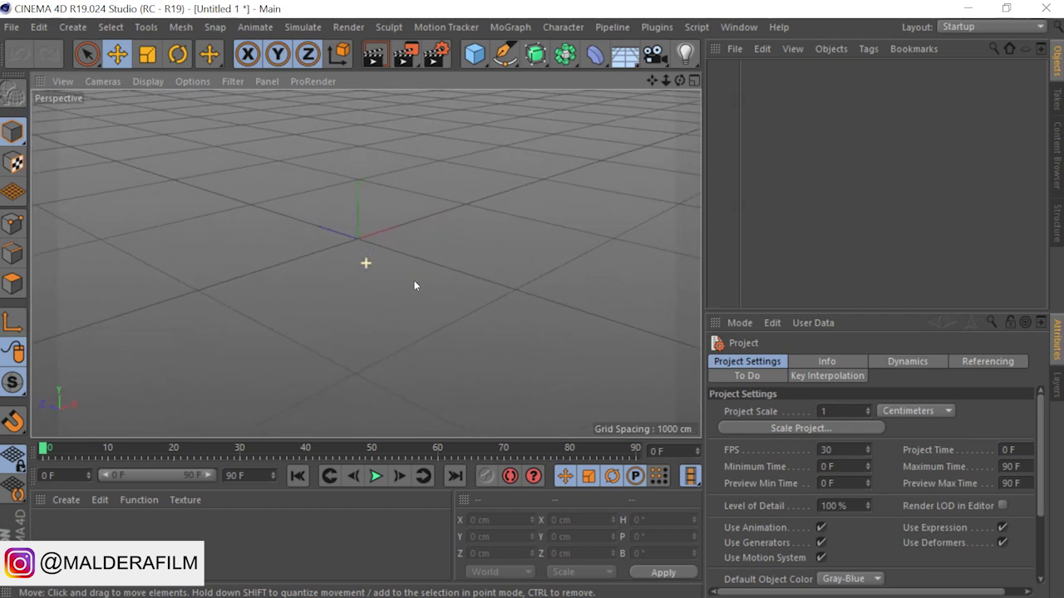
Zoom in close to the world origin at 100 cm grid spacing and tilt the grid downward
scroll(309, 218, "up", 5)
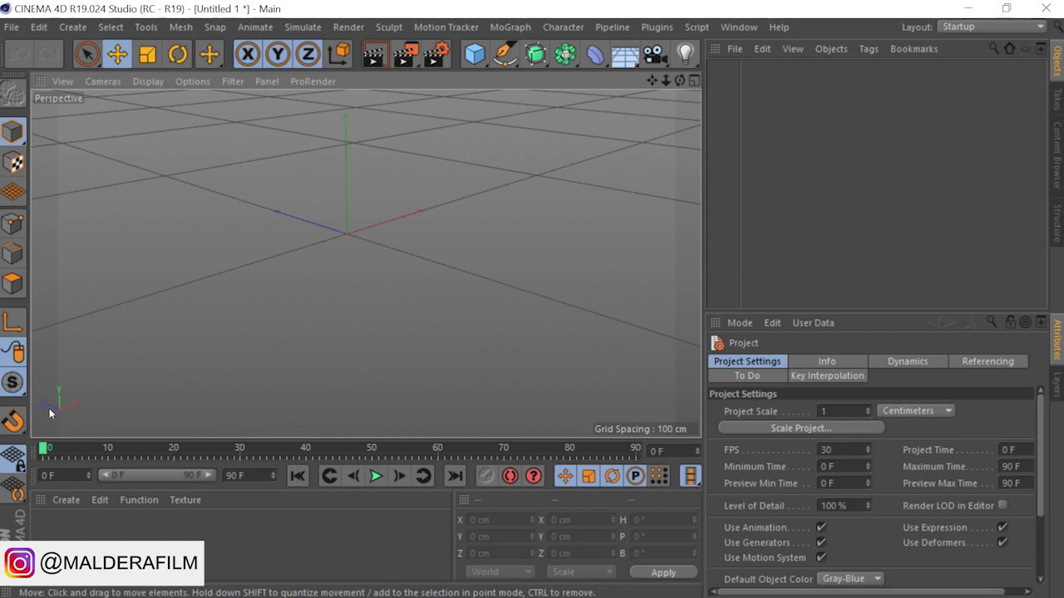
scroll(321, 207, "up", 2)
scroll(321, 206, "up", 1)
scroll(321, 206, "up", 1)
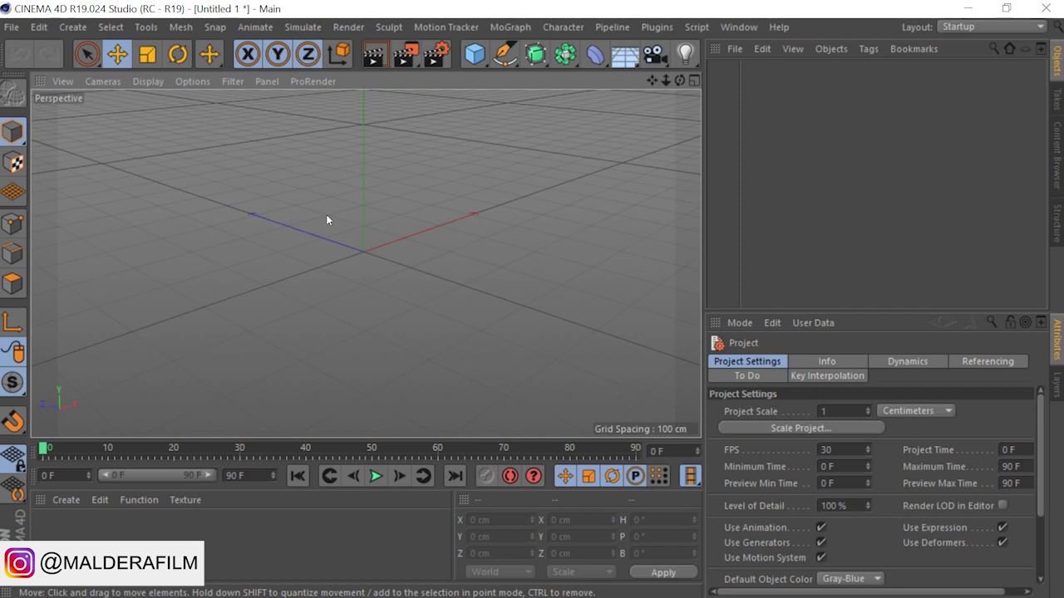
mouse_move(511, 166)
left_mouse_down("alt")
mouse_move(524, 293)
mouse_move(515, 368)
mouse_move(353, 340)
left_mouse_up("alt")
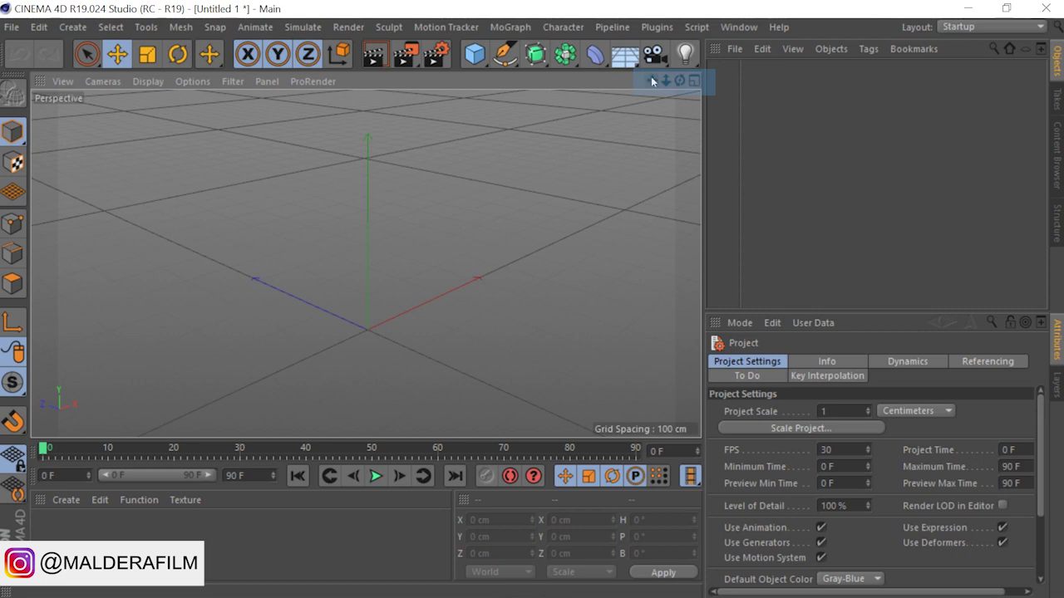
Pan the origin left, orbit to an oblique angle, then show Perspective, Top, Right and Front views
left_click_drag(651, 79, 664, 108)
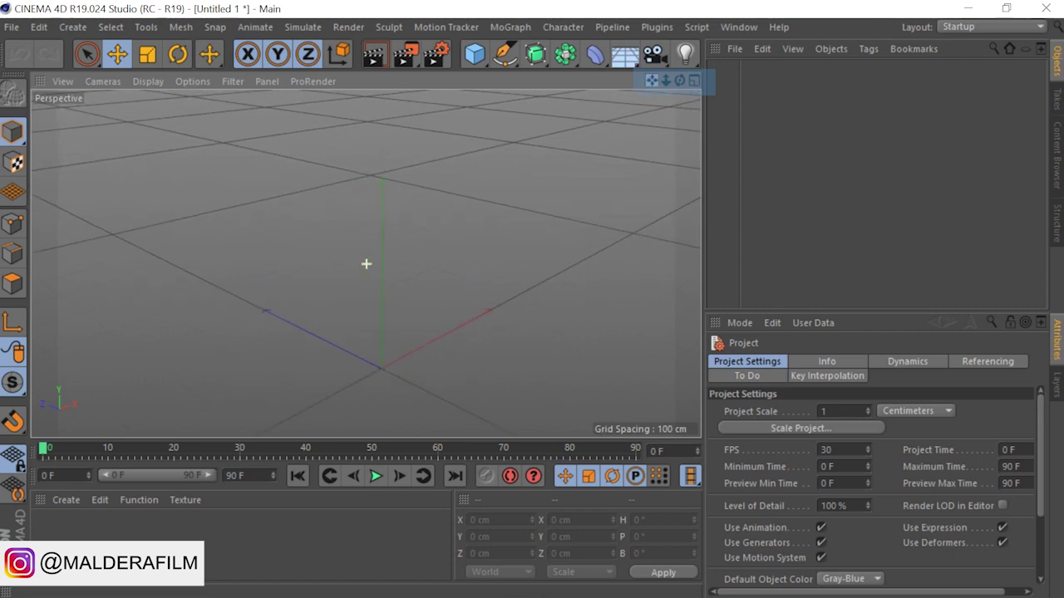
mouse_move(665, 108)
left_mouse_down()
mouse_move(581, 102)
mouse_move(706, 49)
left_mouse_up()
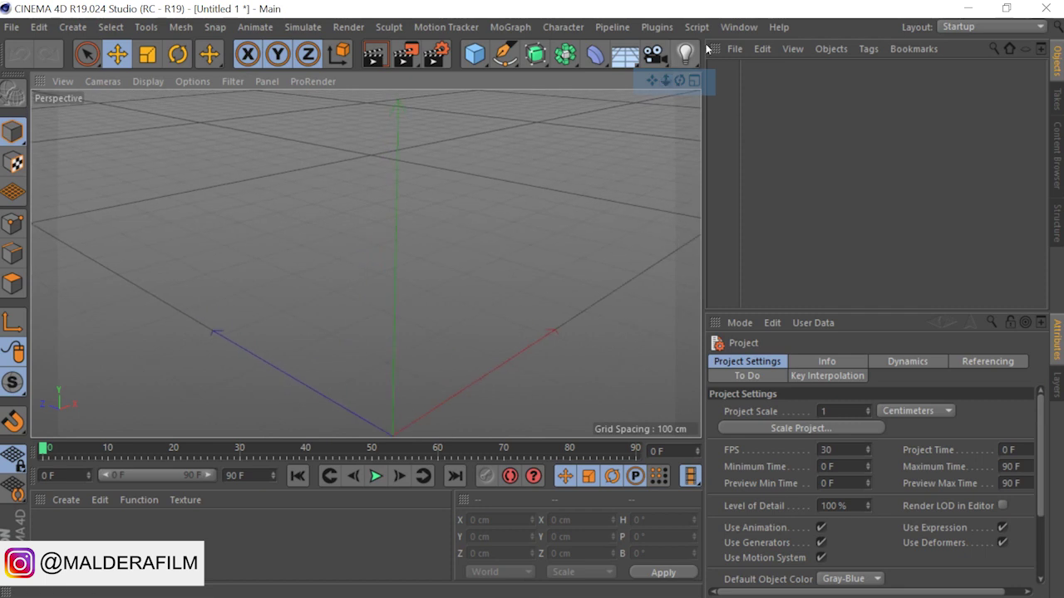
mouse_move(679, 80)
left_mouse_down()
mouse_move(657, 66)
mouse_move(679, 108)
left_mouse_up()
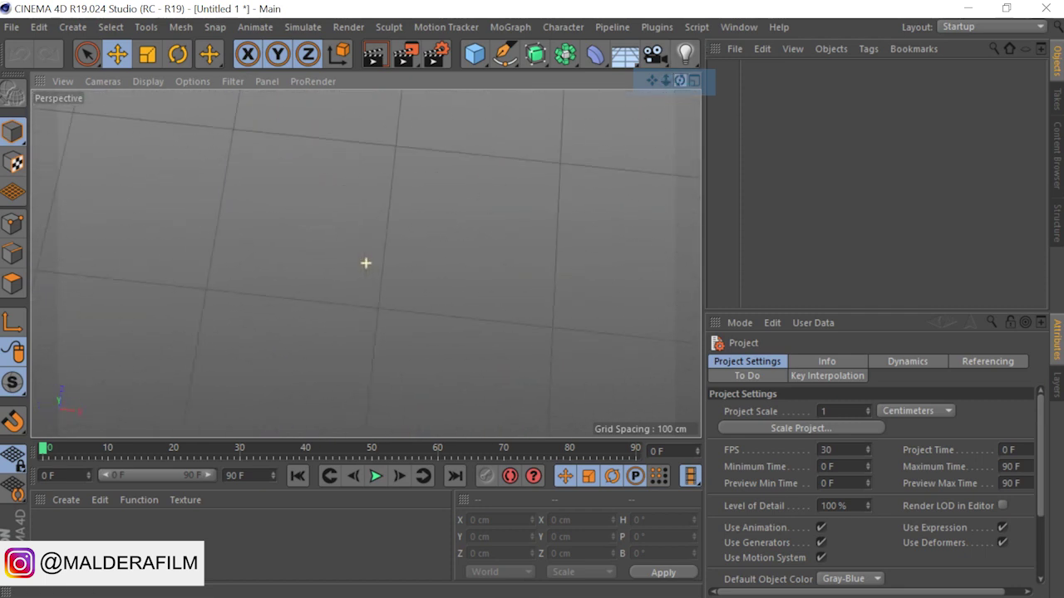
left_click_drag(679, 108, 572, 210)
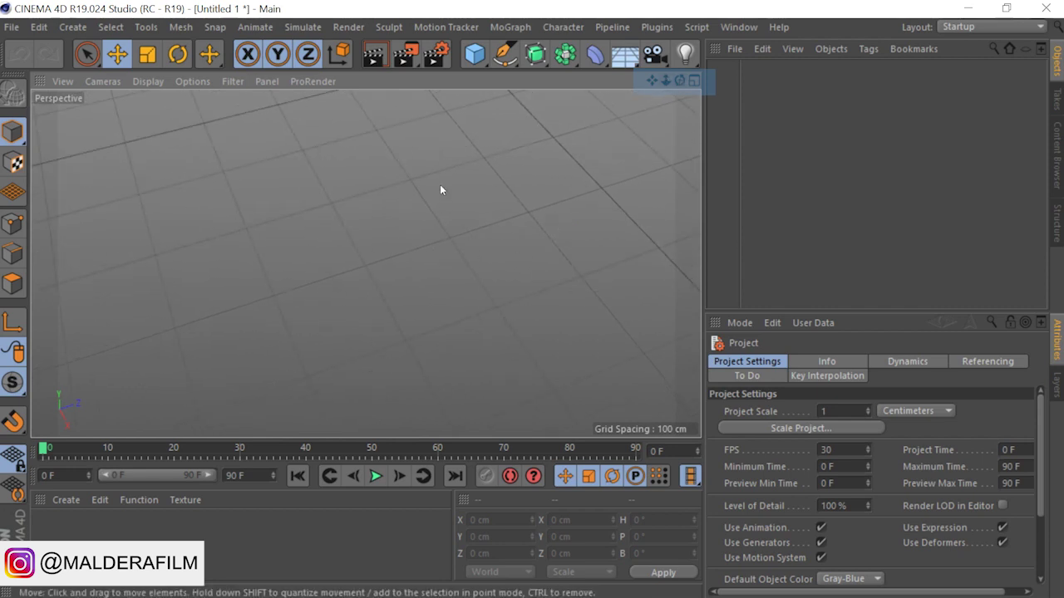
left_click(694, 80)
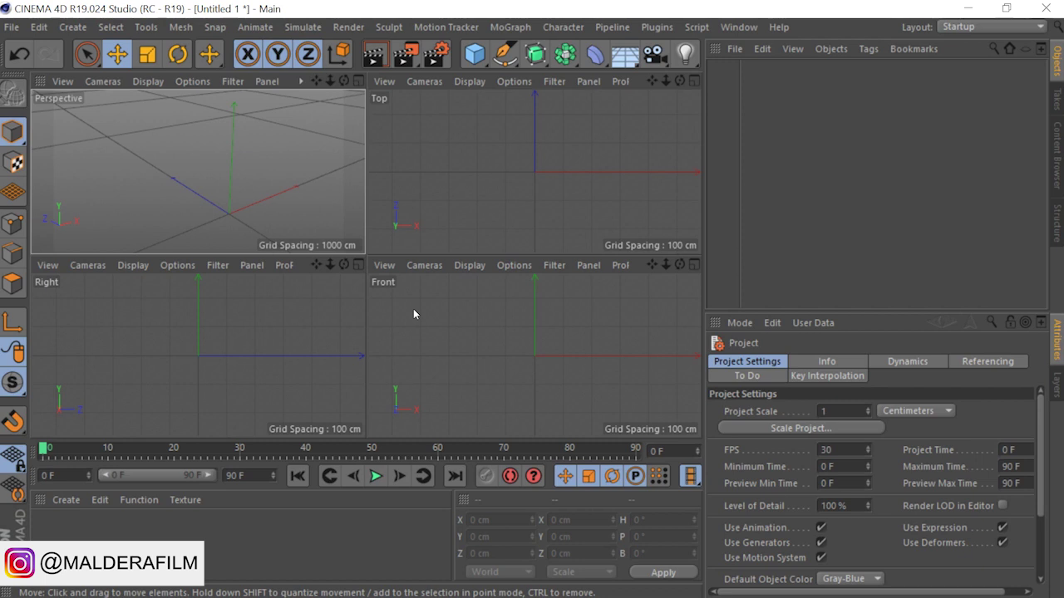
Cycle the full-size view through Perspective, Top and an orthographic view, ending on Perspective alone
left_click(414, 314)
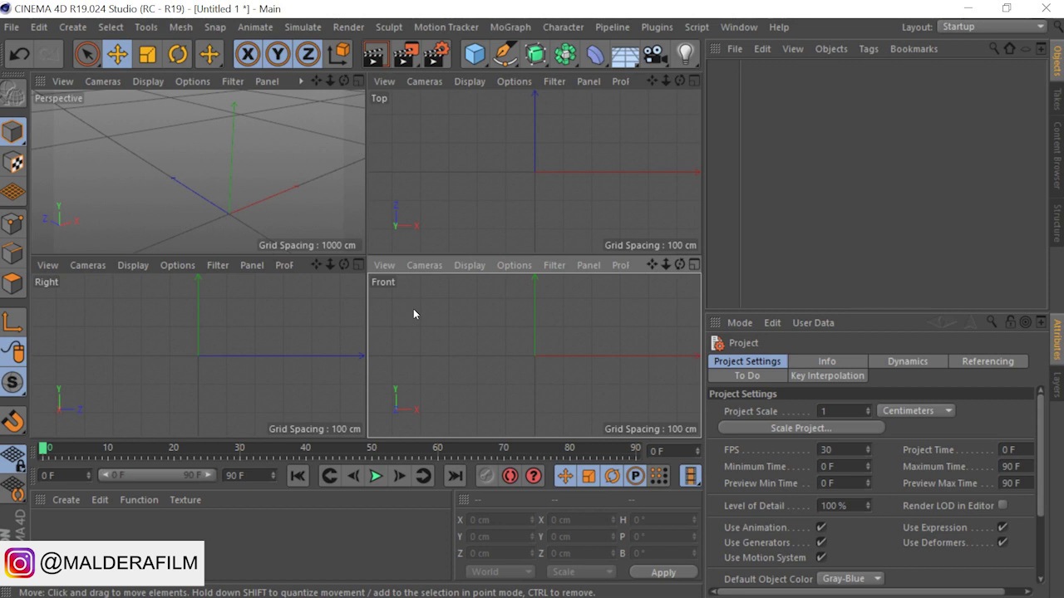
key("F1")
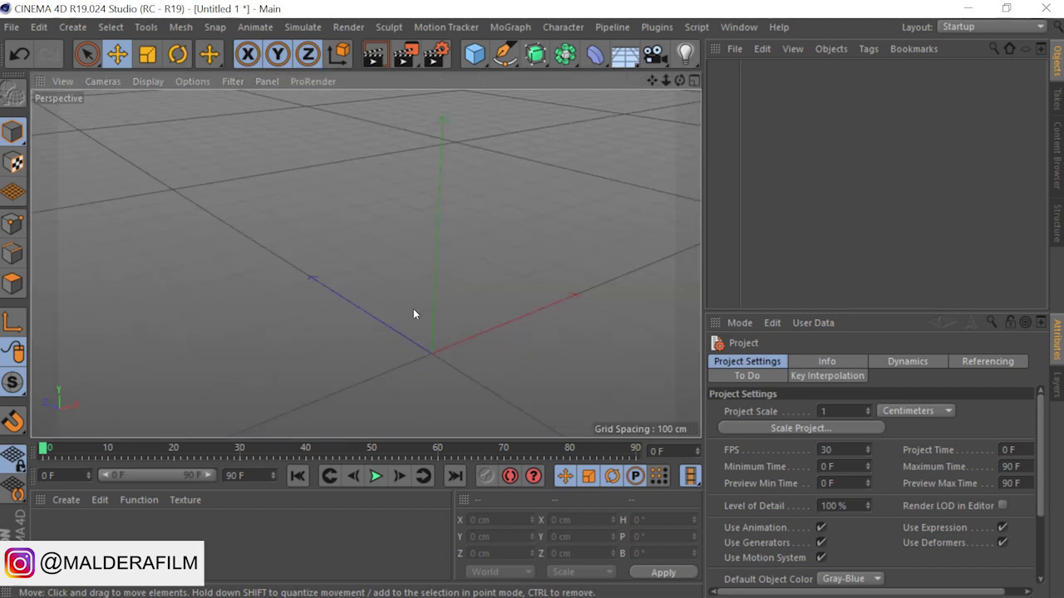
key("F2")
key("F3")
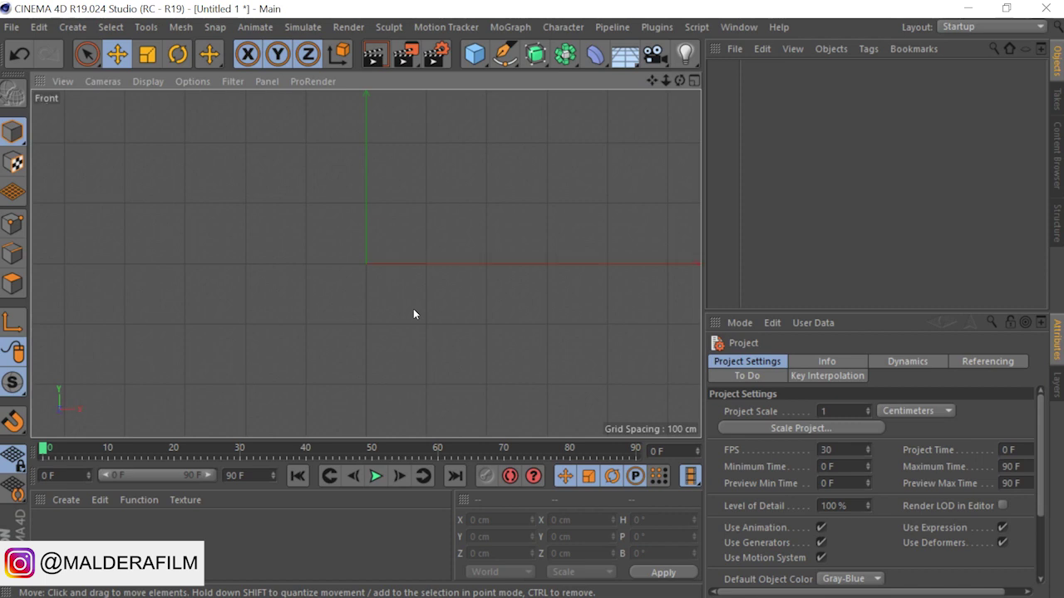
key("F5")
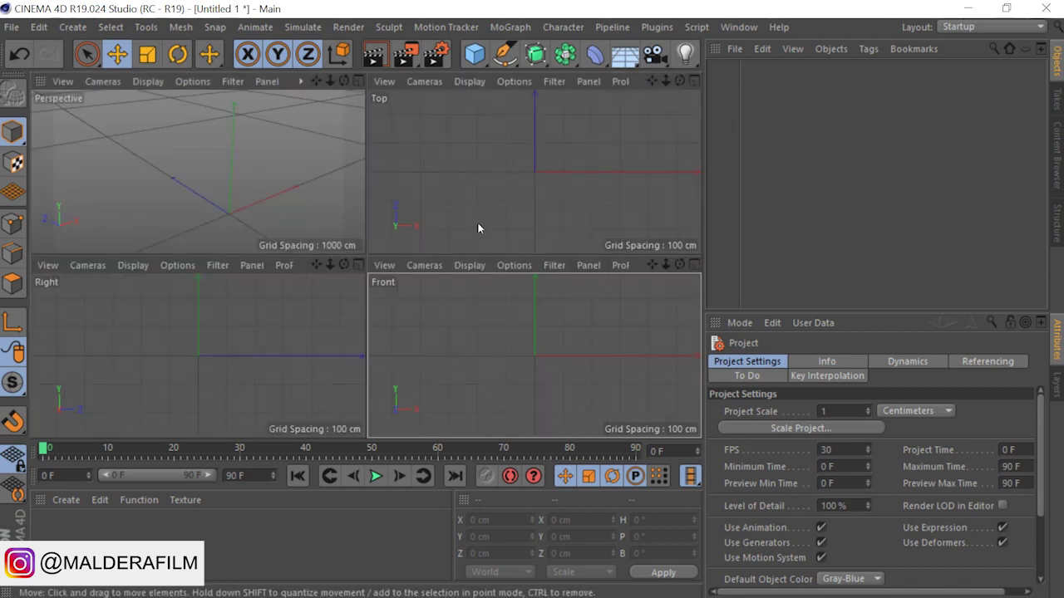
key("F1")
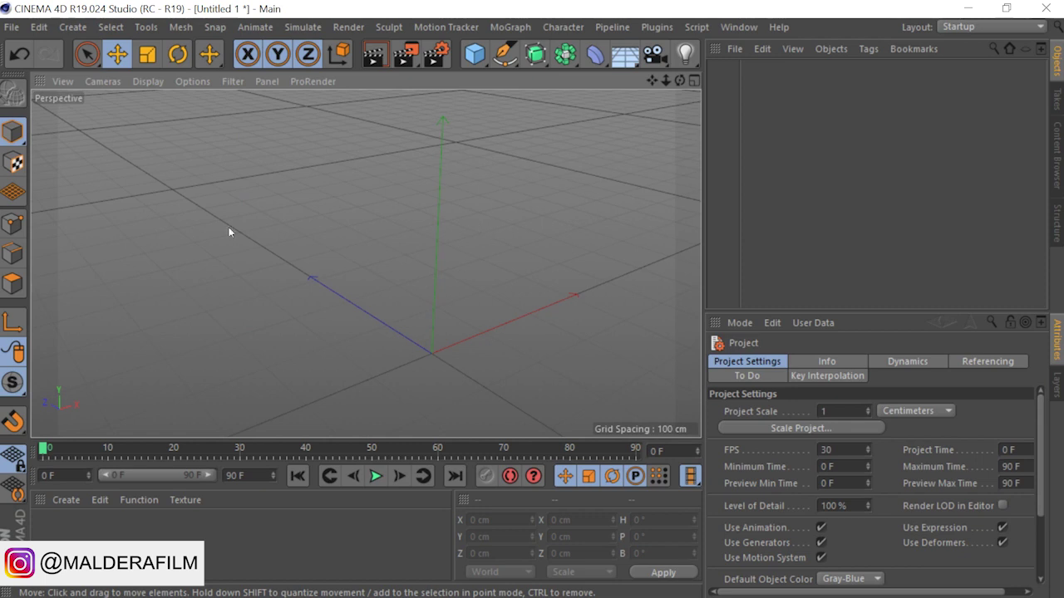